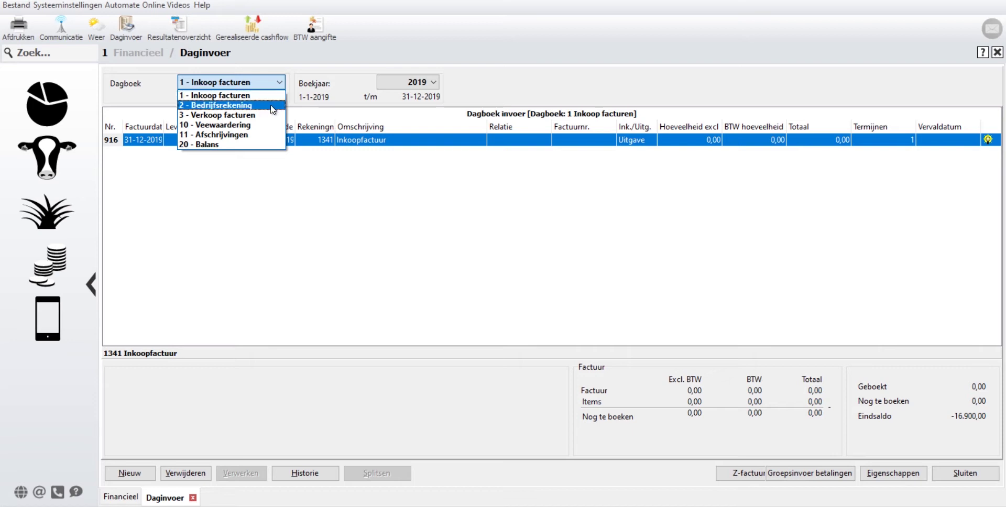
Select daybook 2 - Bedrijfsrekening and view the available fiscal years, keeping 2019.
click(272, 105)
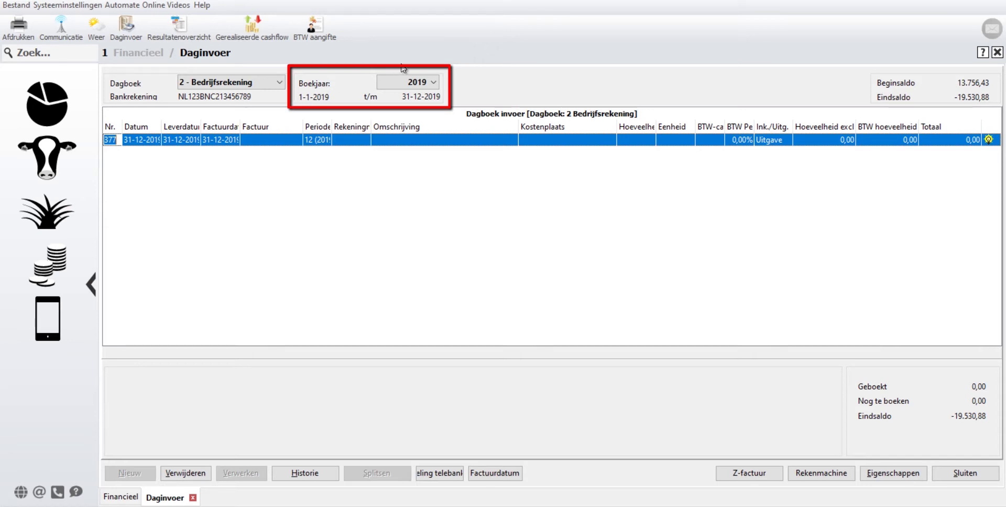
click(438, 85)
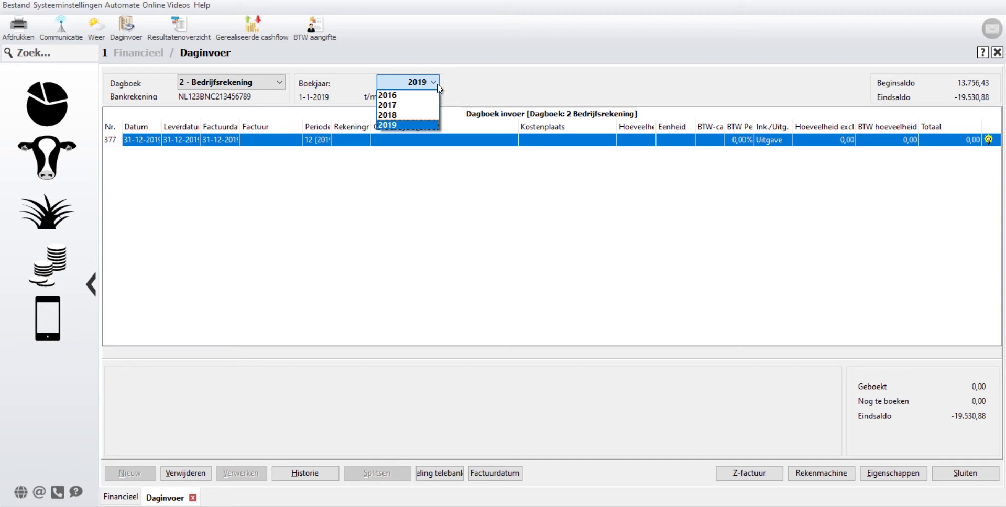
click(460, 87)
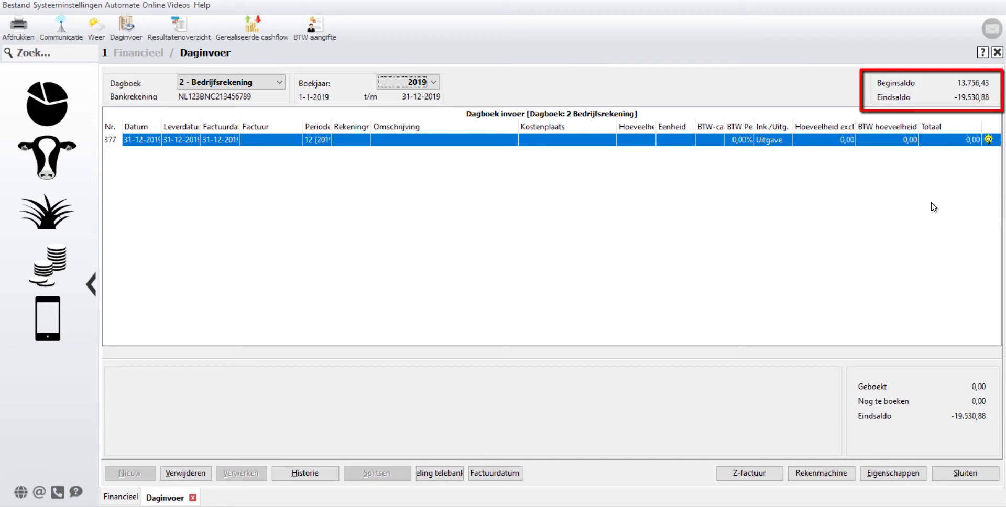
Hide the Kostenplaats and Hoeveelheid columns in the daybook's properties.
click(882, 476)
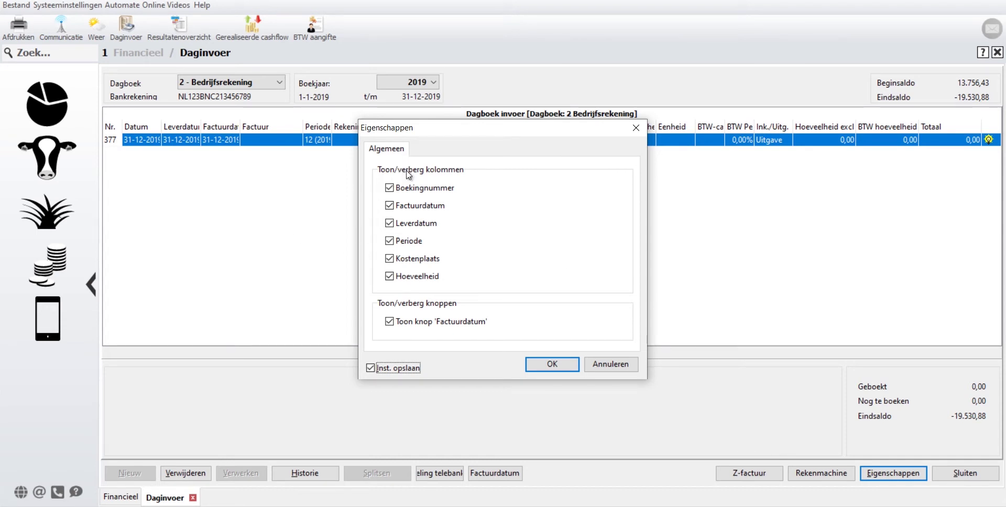
click(399, 282)
click(397, 260)
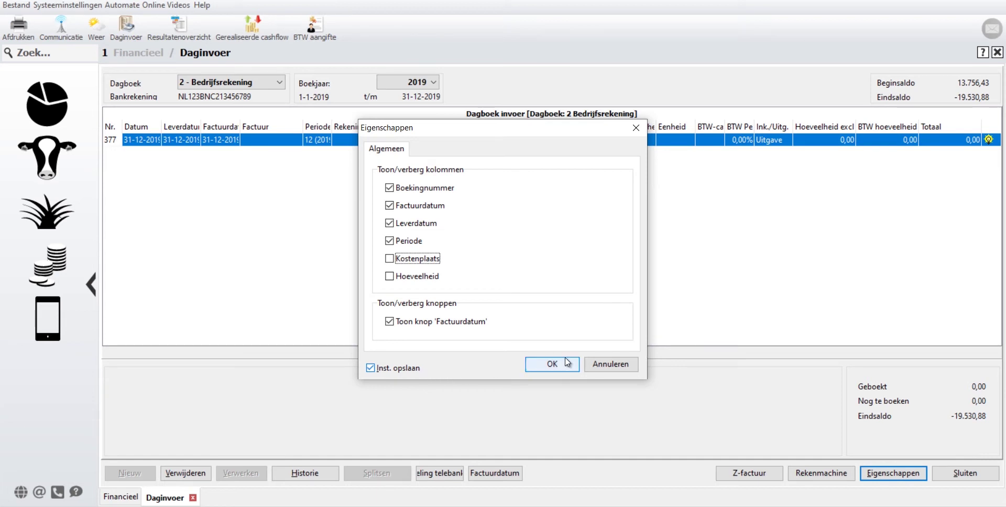
click(542, 365)
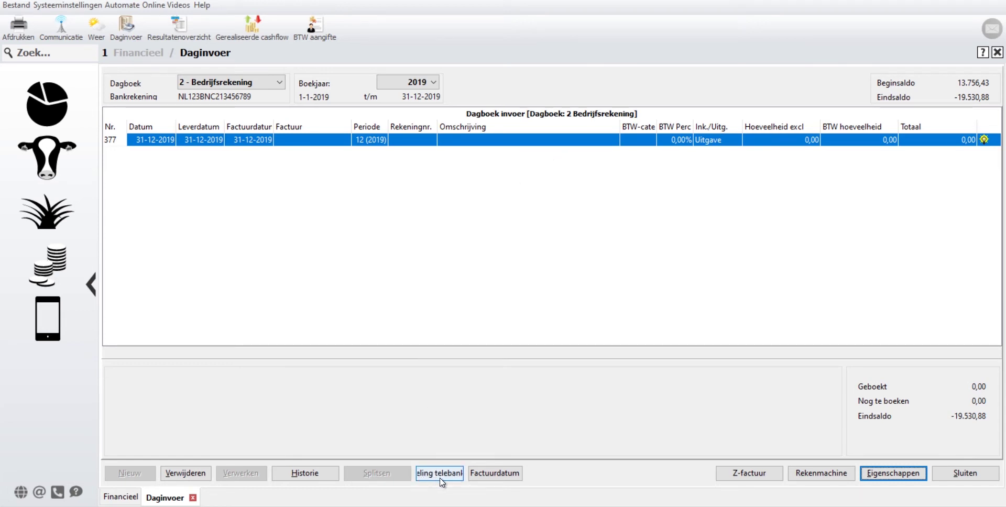
Look up "strooi" for the new booking's account number and assign account 4751 Strooisel.
click(399, 142)
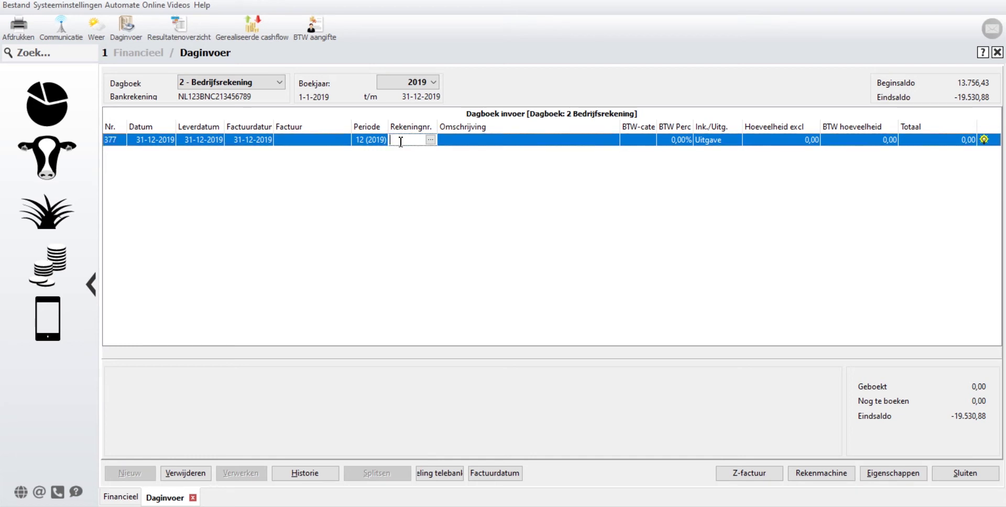
click(430, 140)
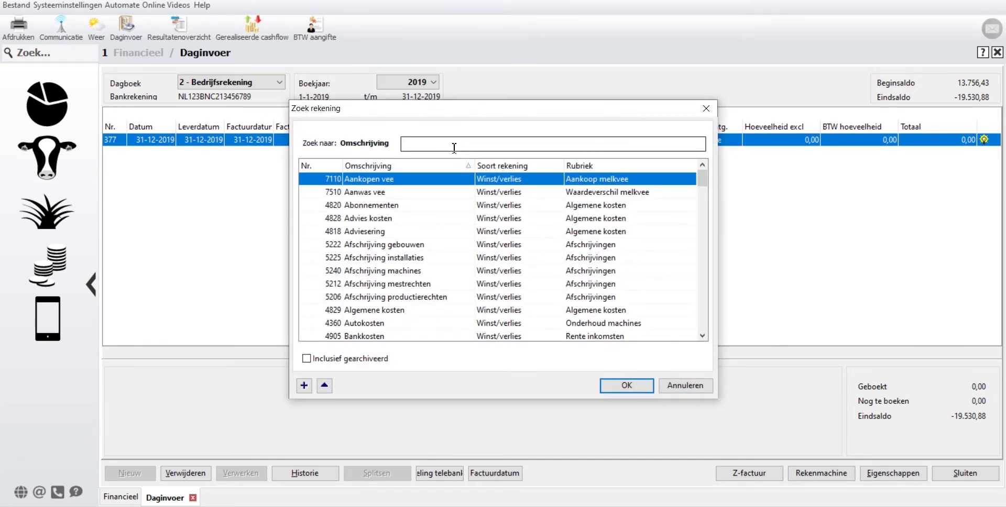
text(strooi)
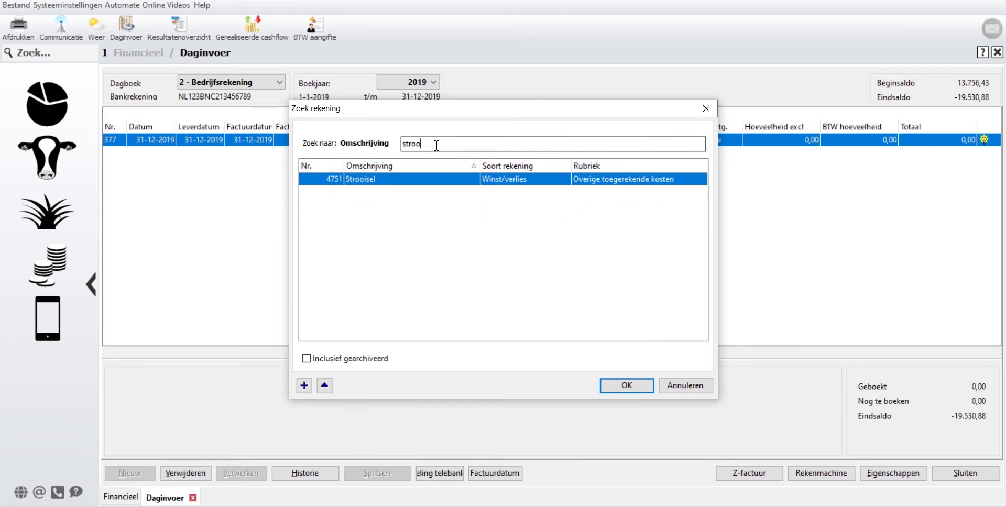
click(608, 387)
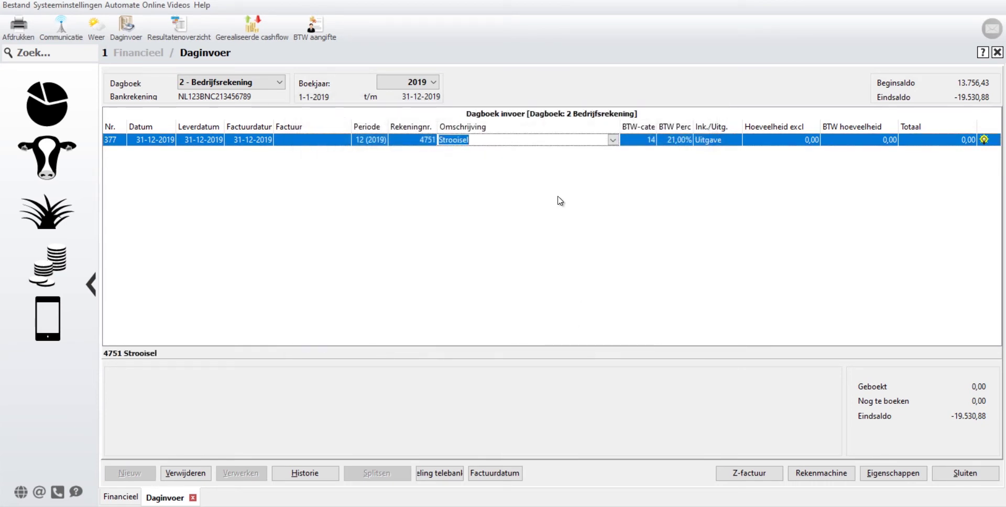
Keep the Strooisel booking as Uitgave, enter 635 as the amount excluding VAT and save the line.
key(Tab)
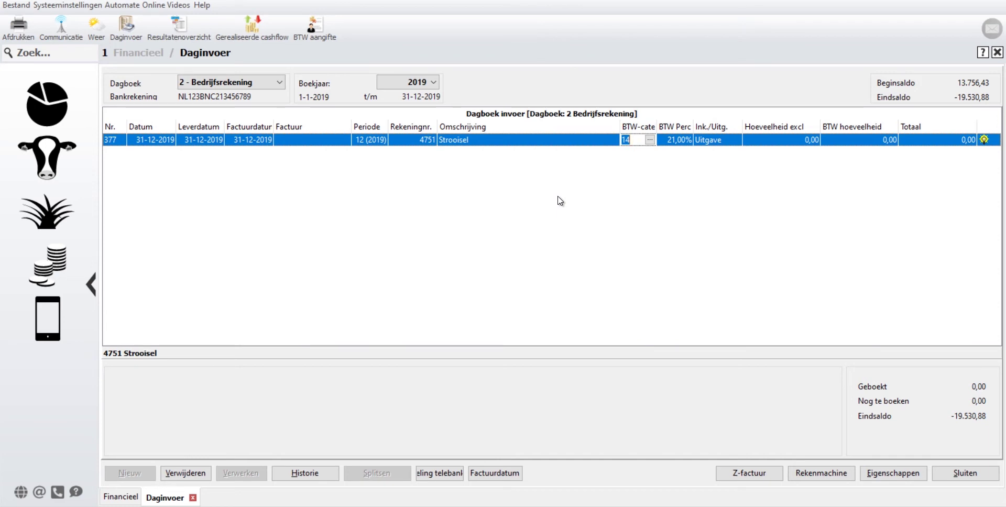
key(Tab)
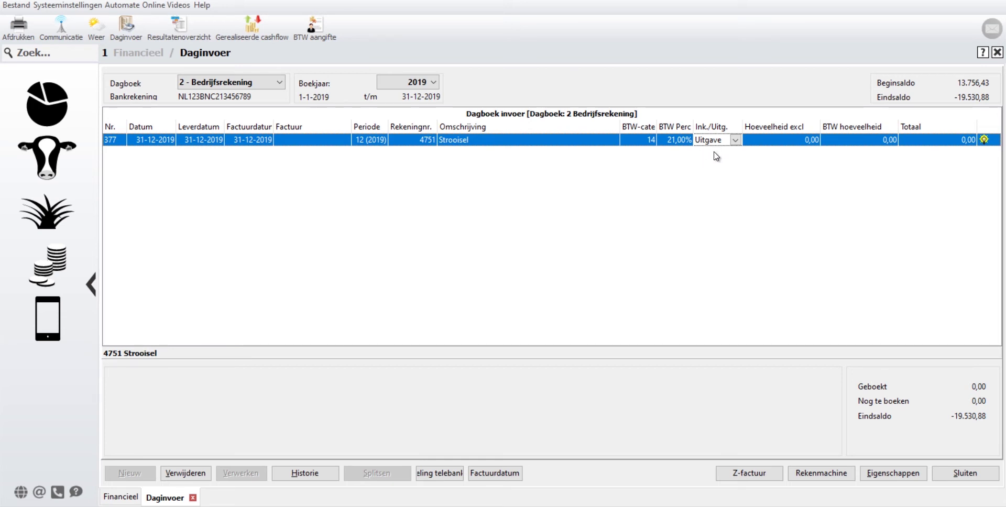
click(735, 140)
click(735, 141)
click(751, 140)
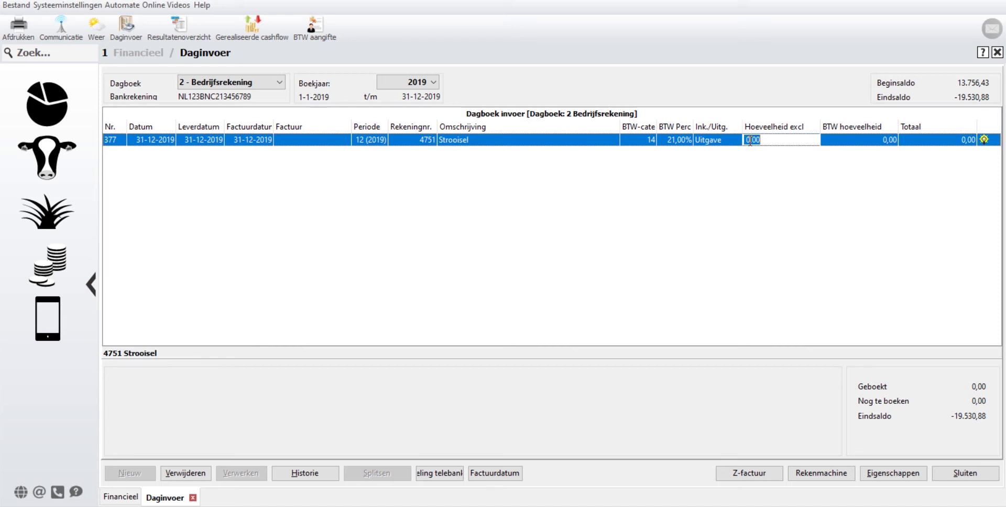
text(635)
key(Tab)
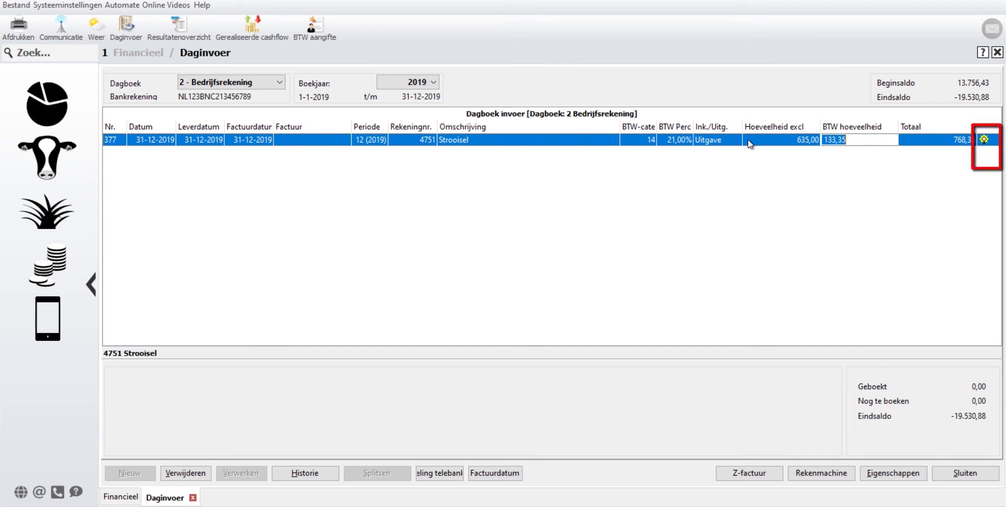
key(Return)
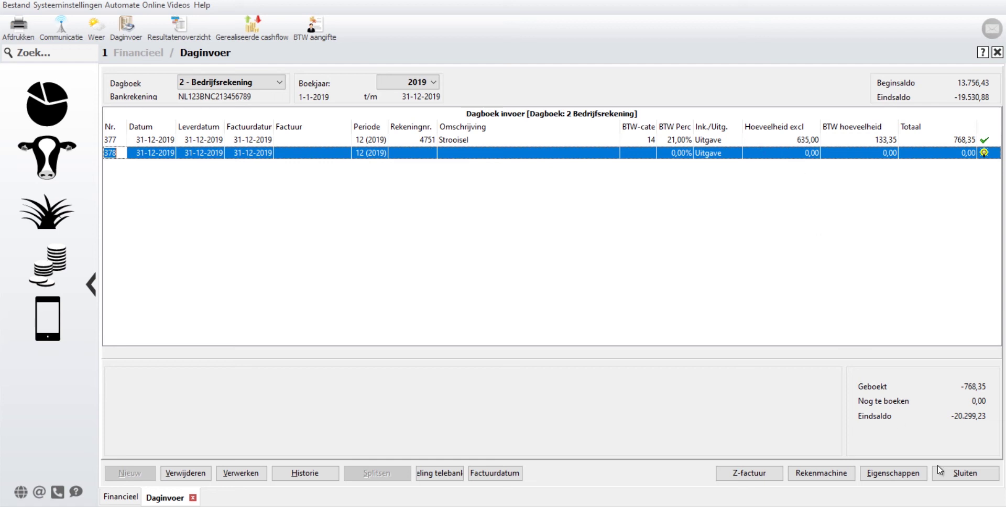
Close and reopen Daginvoer on daybook 2 - Bedrijfsrekening, and process the saved Strooisel booking.
click(951, 478)
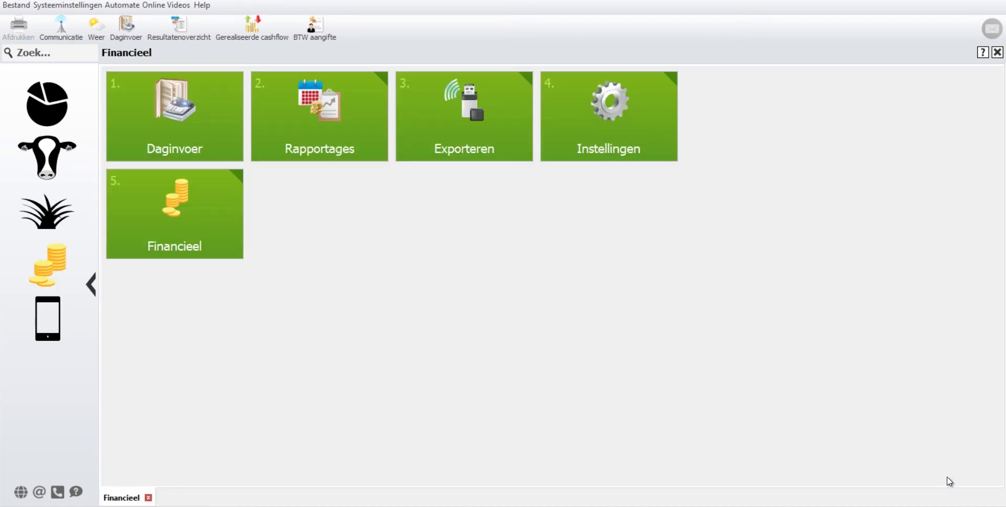
click(144, 105)
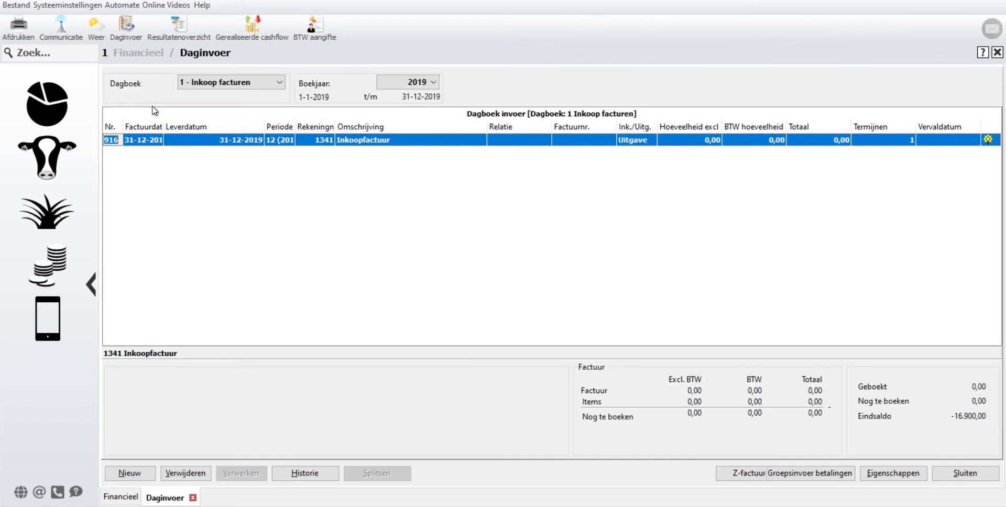
click(231, 82)
click(228, 105)
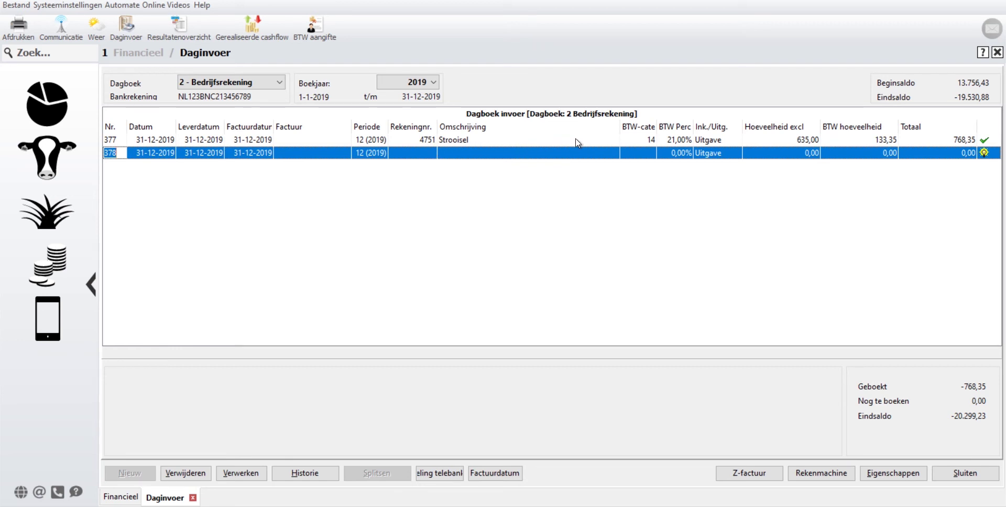
click(239, 473)
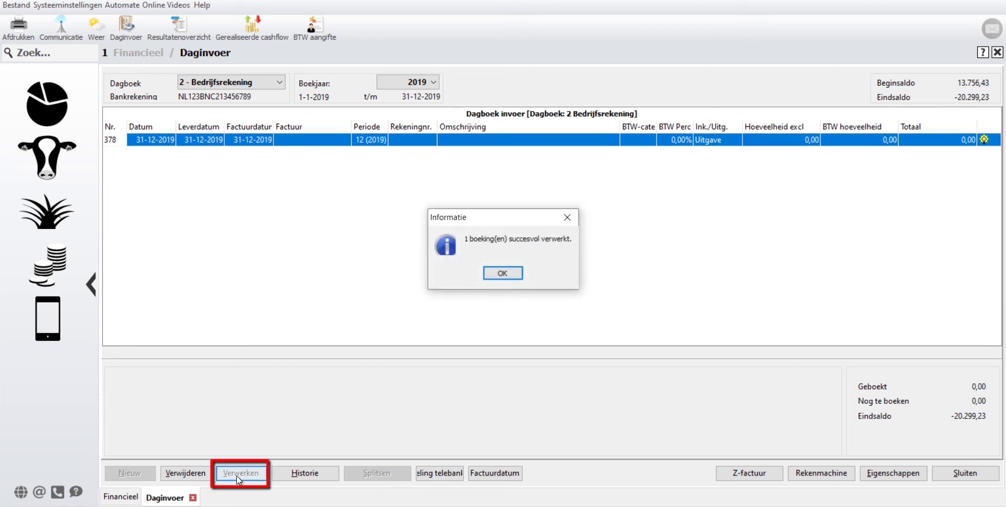
click(503, 274)
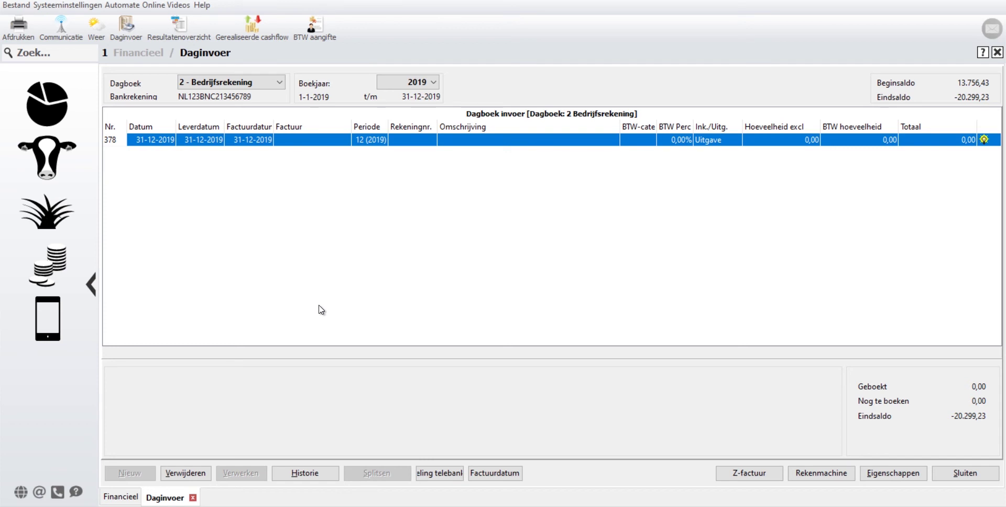
Retrieve processed Strooisel booking 377 from the history back into the daybook entry.
click(310, 477)
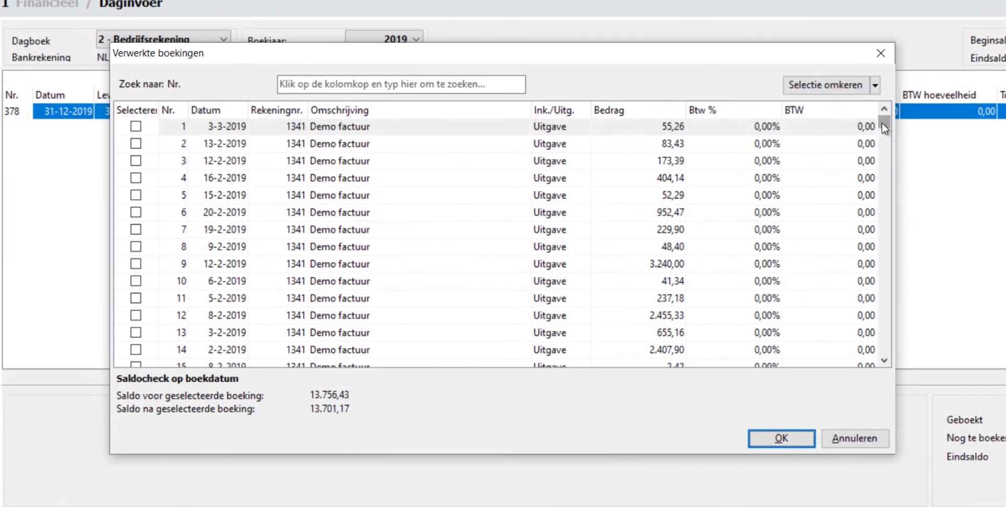
drag(882, 123, 891, 358)
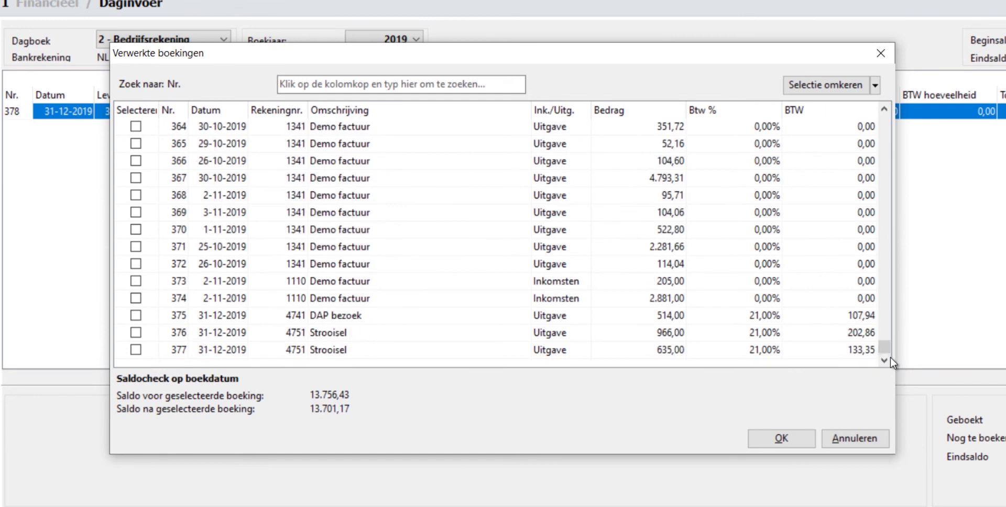
click(346, 350)
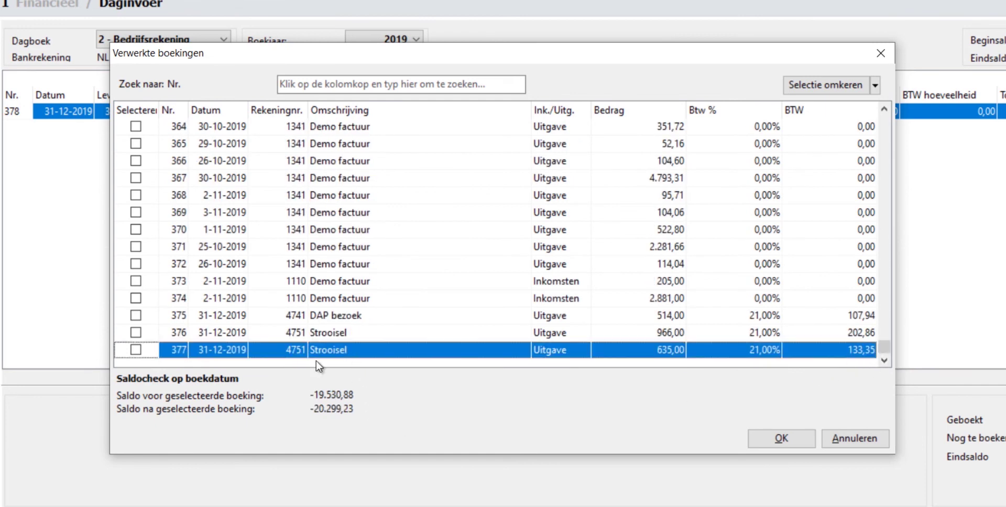
click(136, 350)
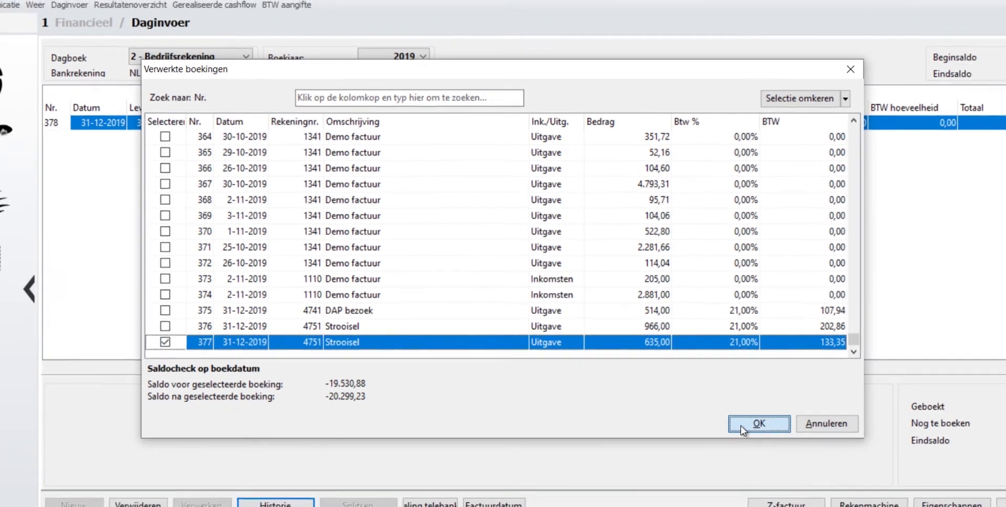
click(744, 428)
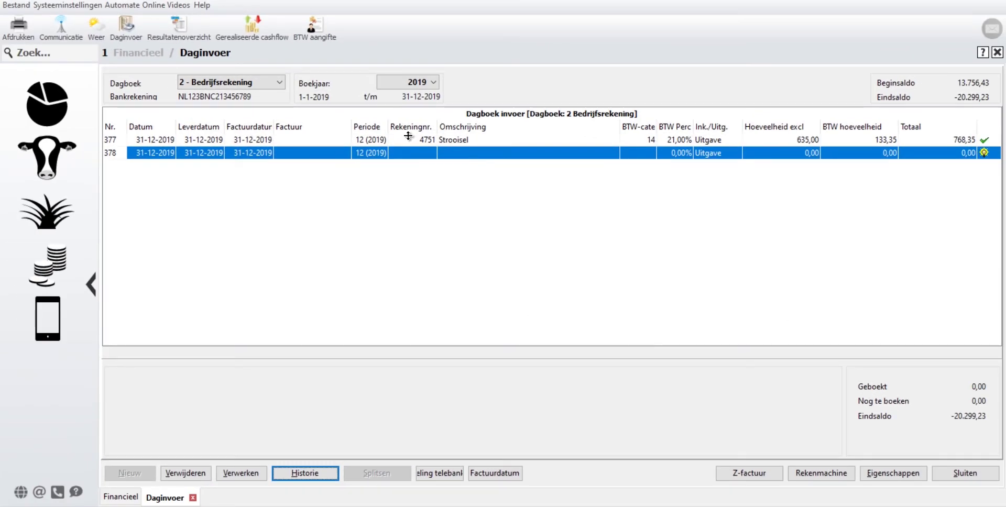
Change the VAT category of Strooisel booking 377 to 12, In rekening gebracht laag.
click(480, 140)
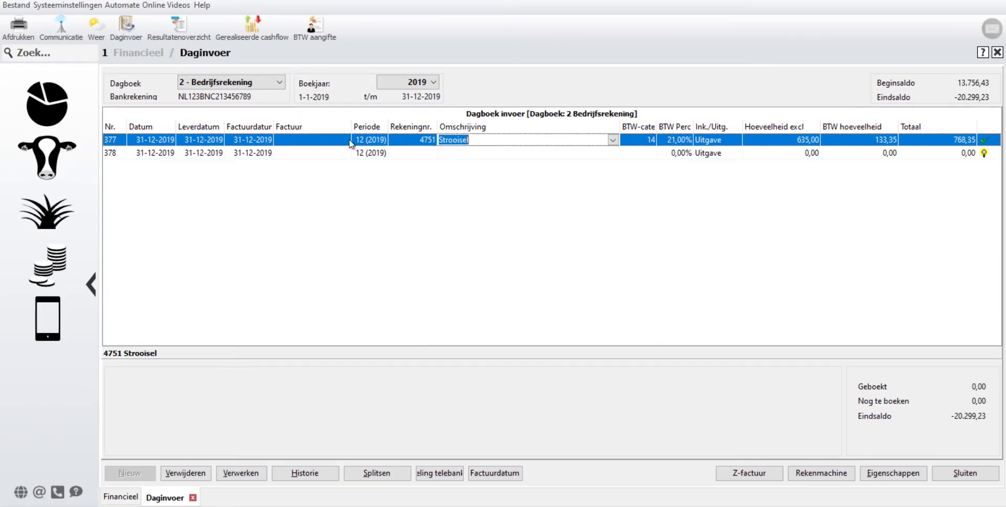
click(776, 141)
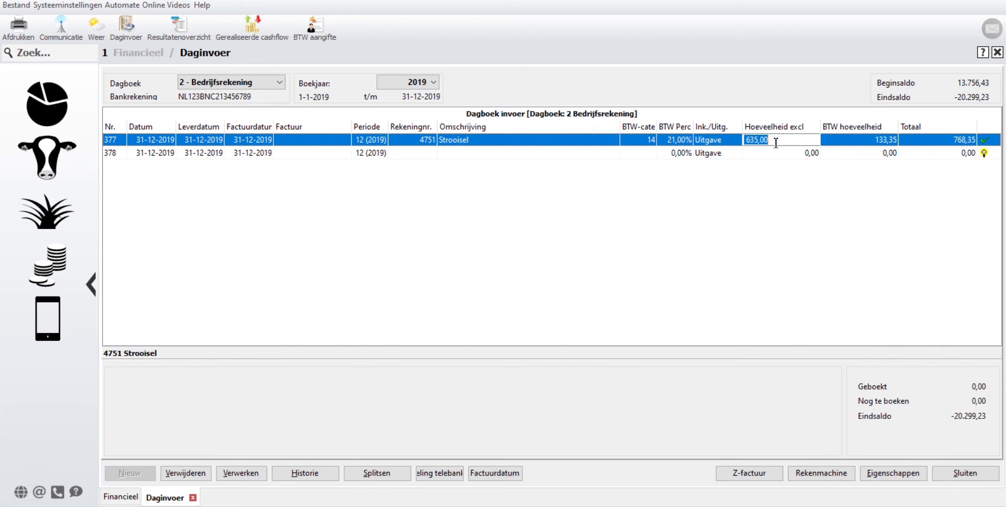
click(635, 141)
click(649, 140)
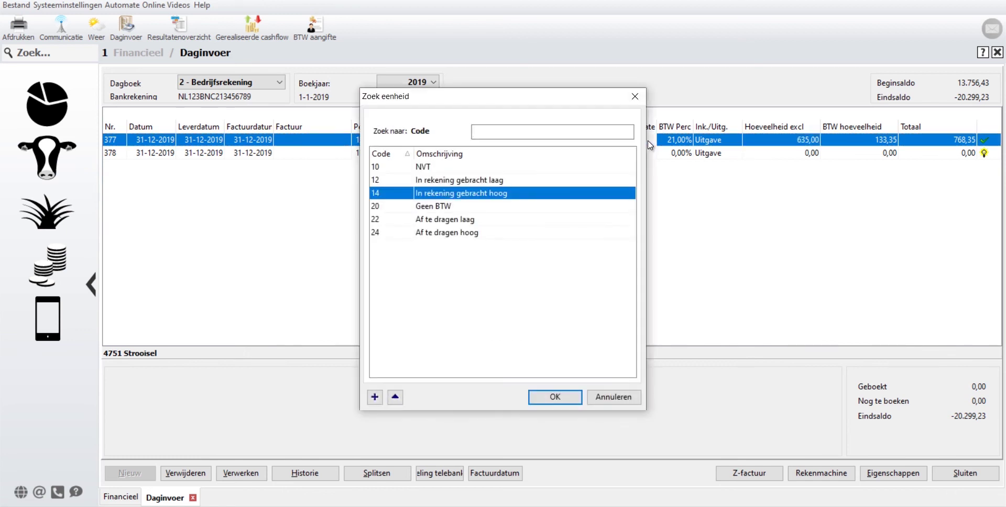
click(613, 397)
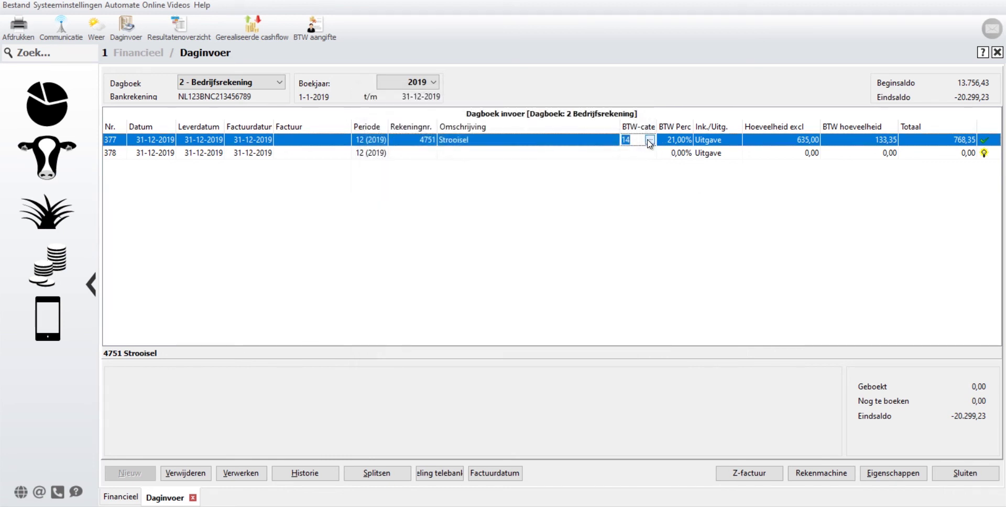
click(650, 140)
click(556, 180)
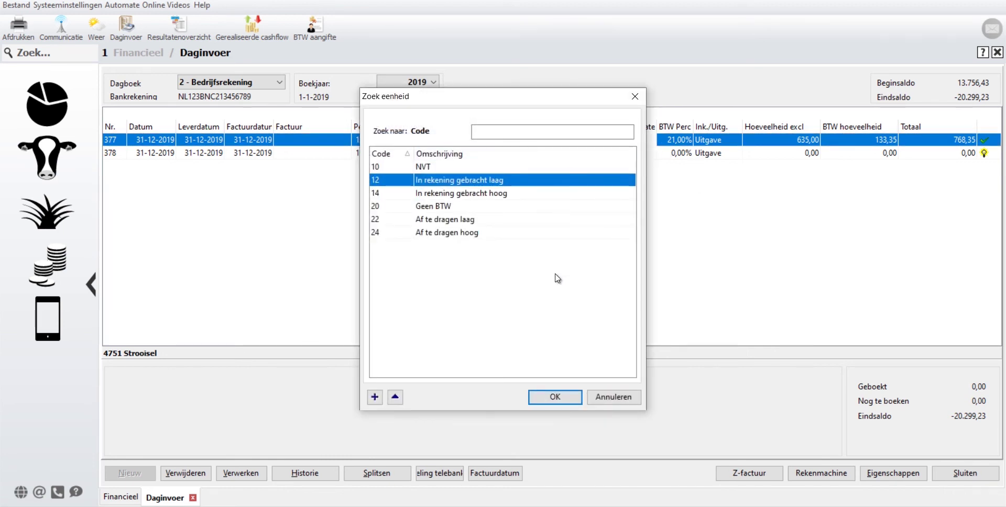
click(559, 401)
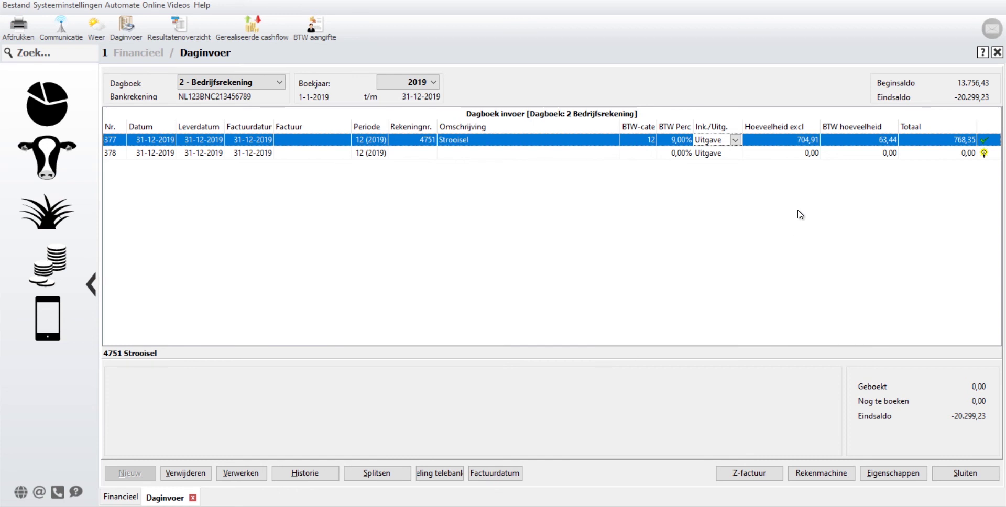
Save the corrected Strooisel line with its recalculated amounts and process the booking again.
key(Tab)
key(Tab)
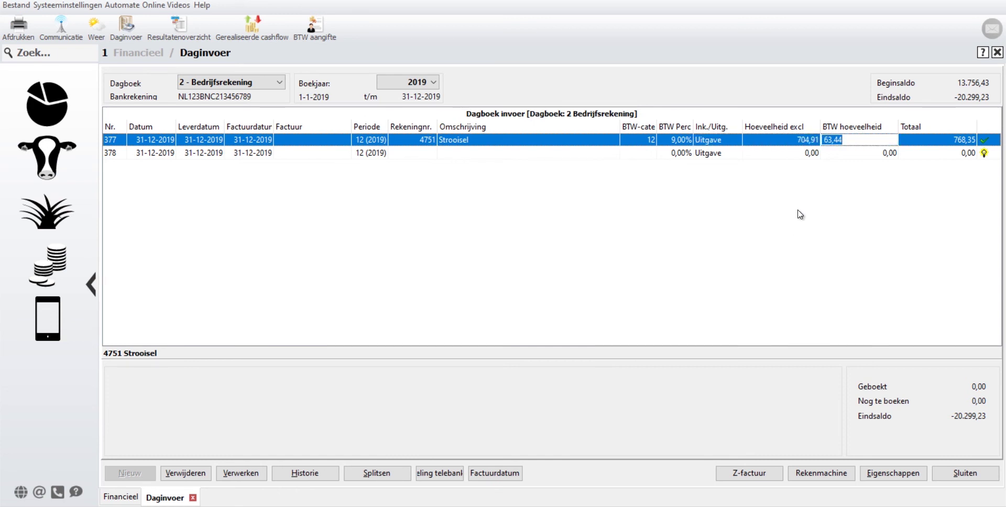
key(Tab)
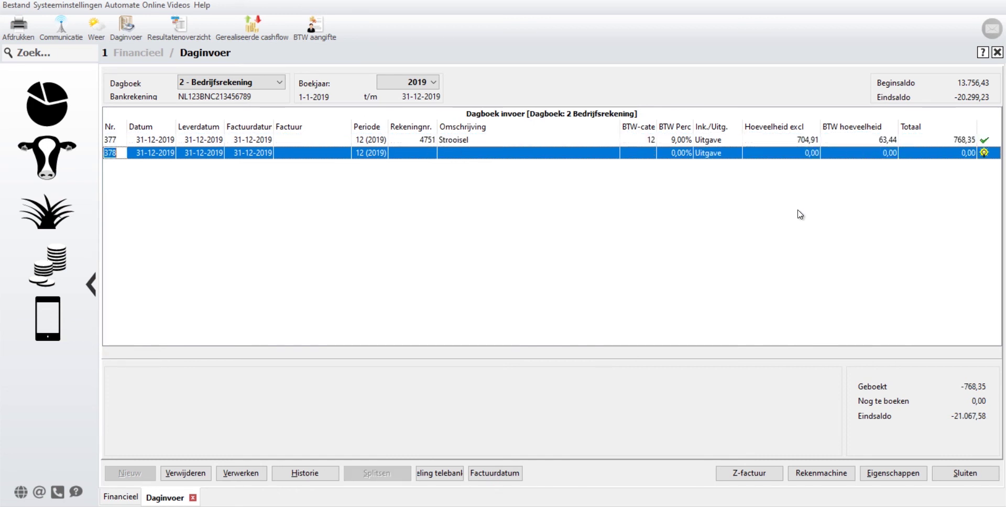
click(231, 473)
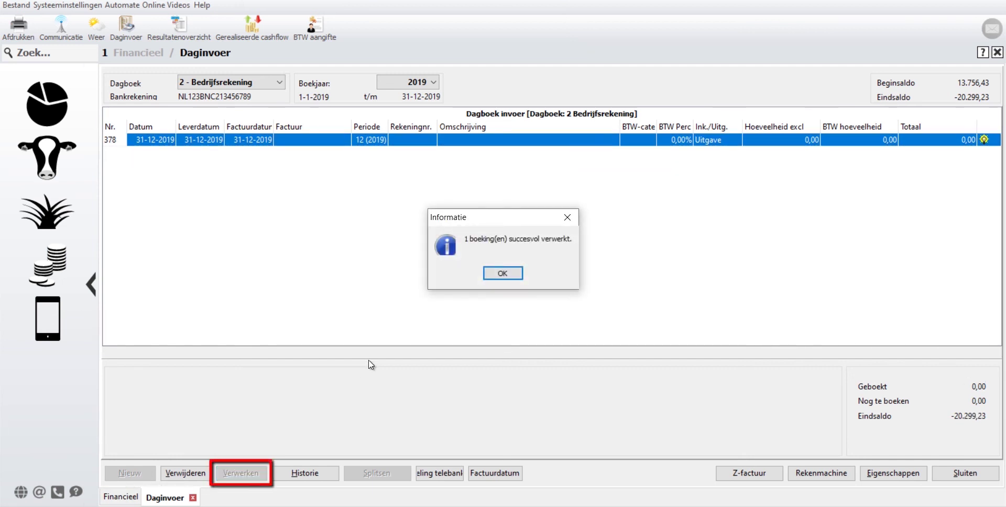
click(503, 274)
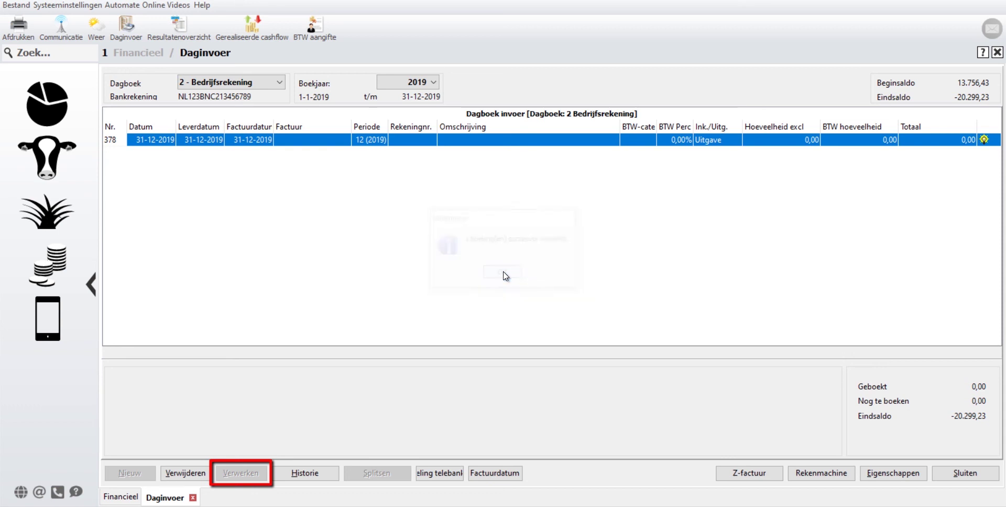